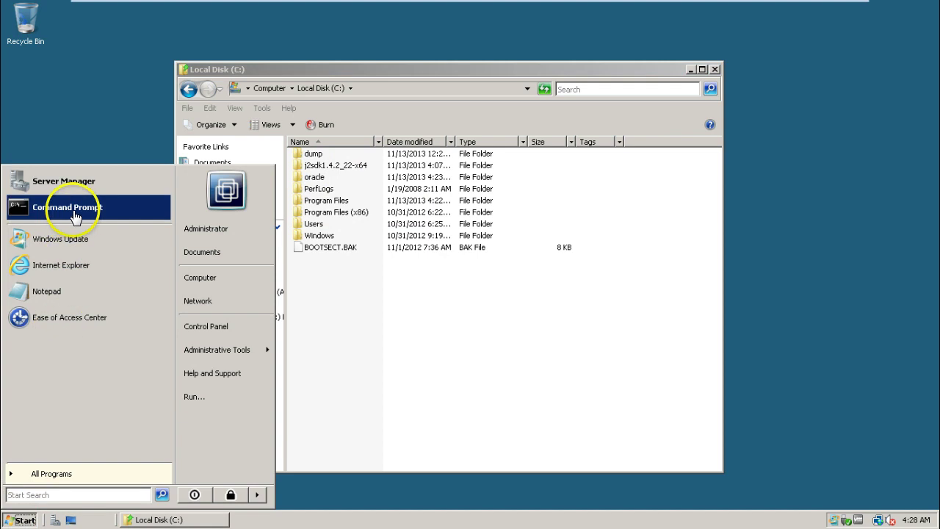
Step: Check the installed SQL*Plus release by running sqlplus /nolog in a Command Prompt, and exit both
click(73, 210)
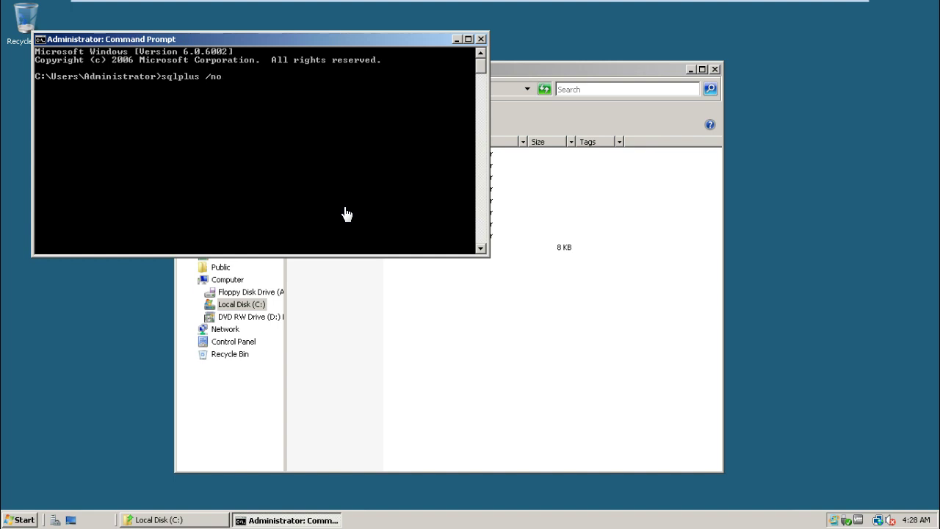
text(sqlplus /nolog)
key(Return)
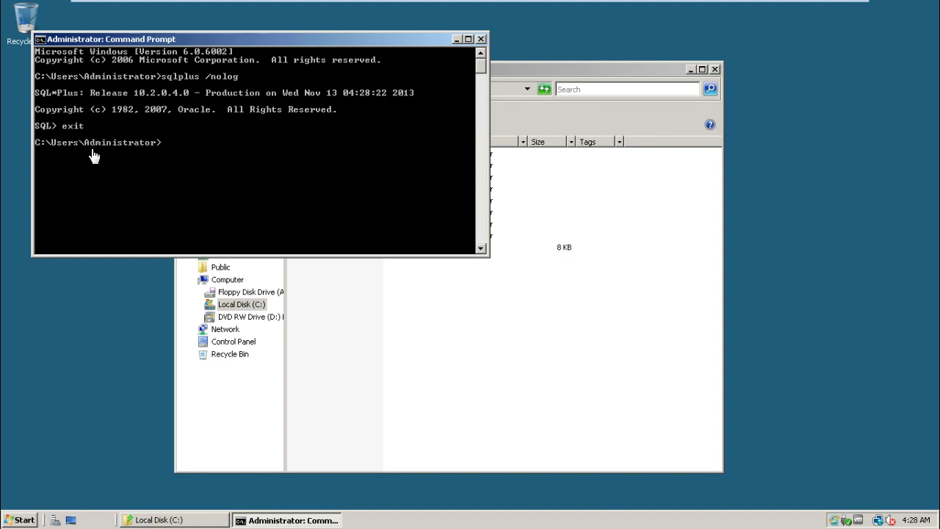
text(it')
key(Return)
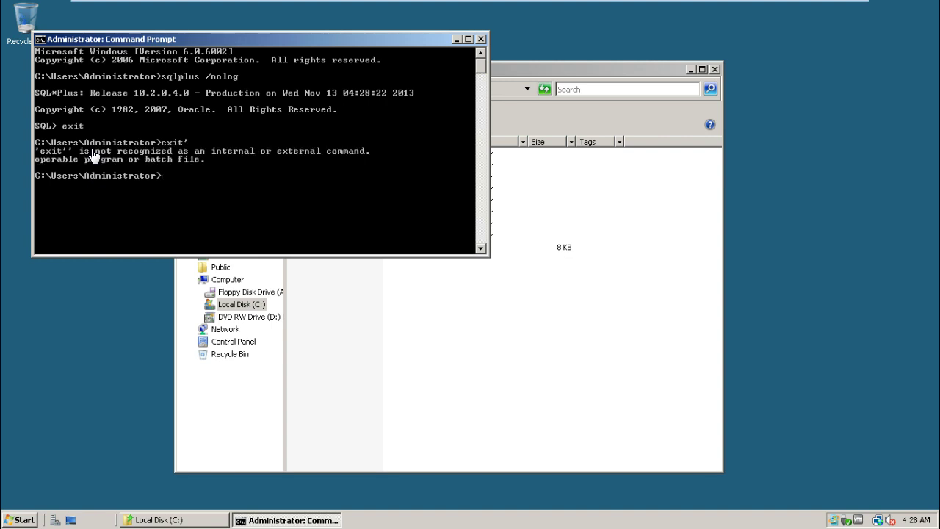
text(exit)
key(Return)
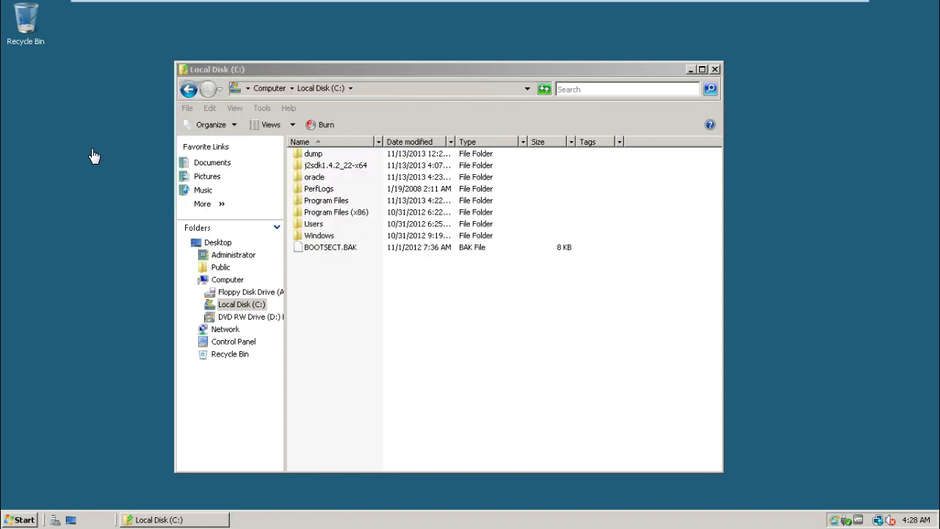
Step: Open the Windows Services console
click(21, 519)
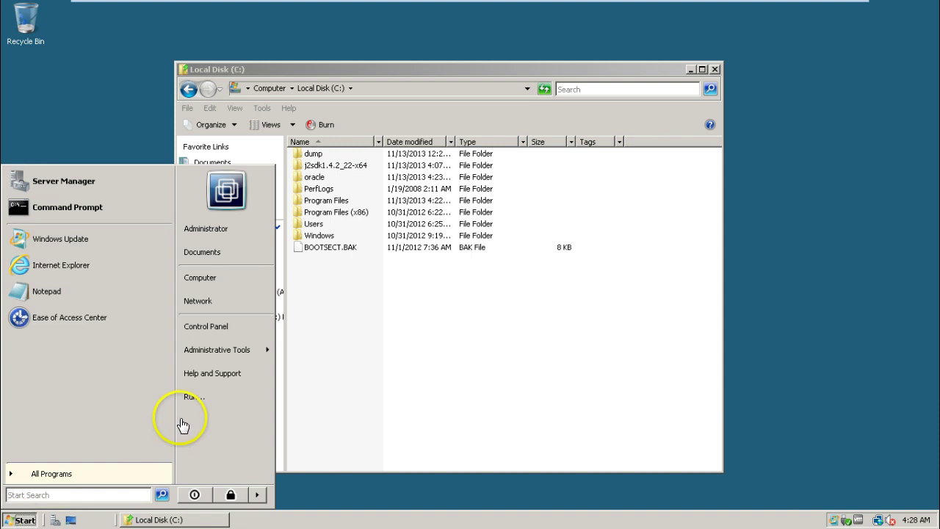
click(195, 400)
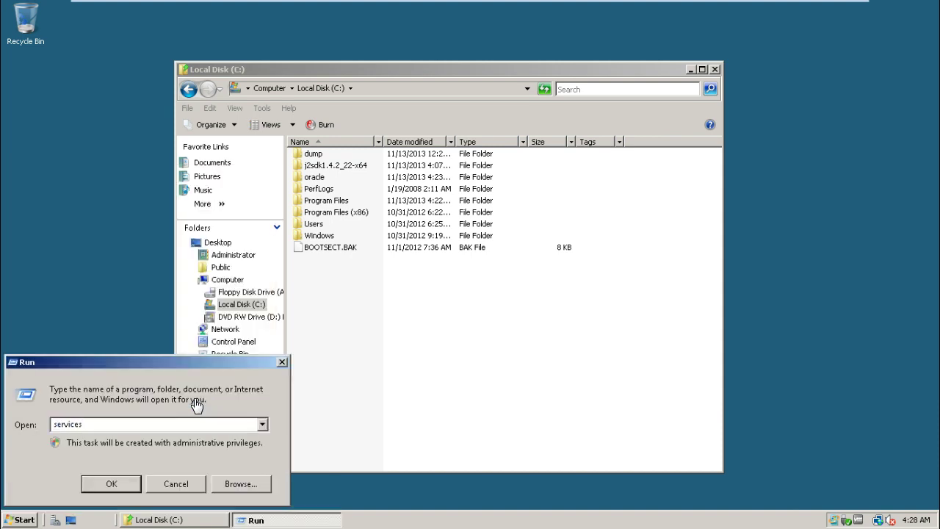
key(Return)
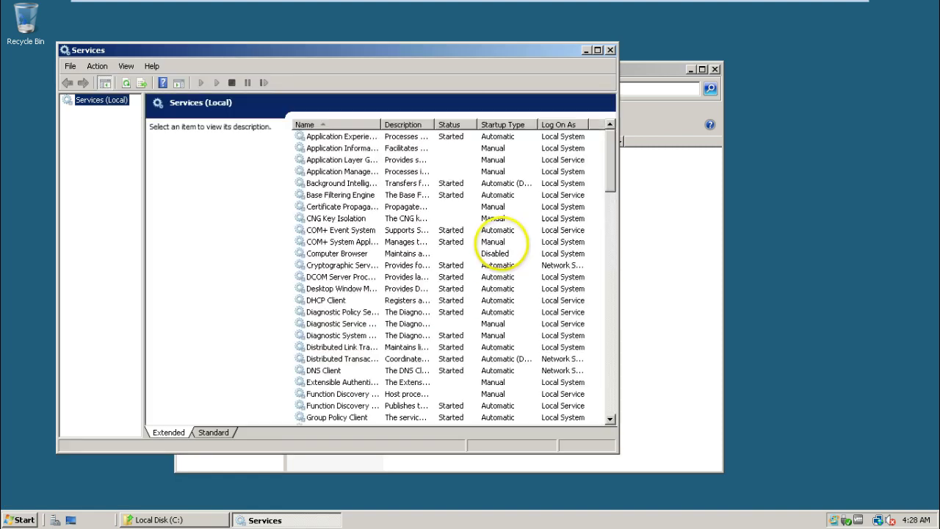
Step: Maximize the Services console, locate the OracleDEV102iSQL*Plus service and stop it
click(325, 242)
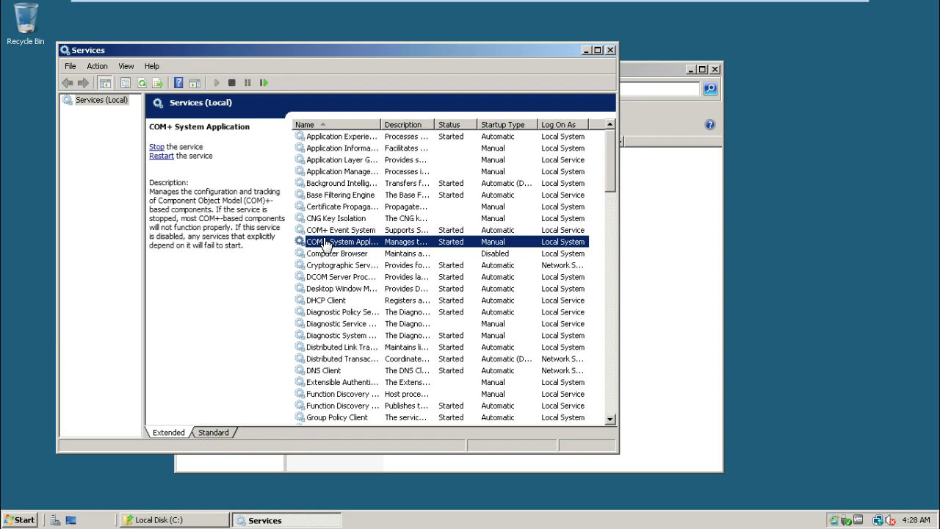
key(o)
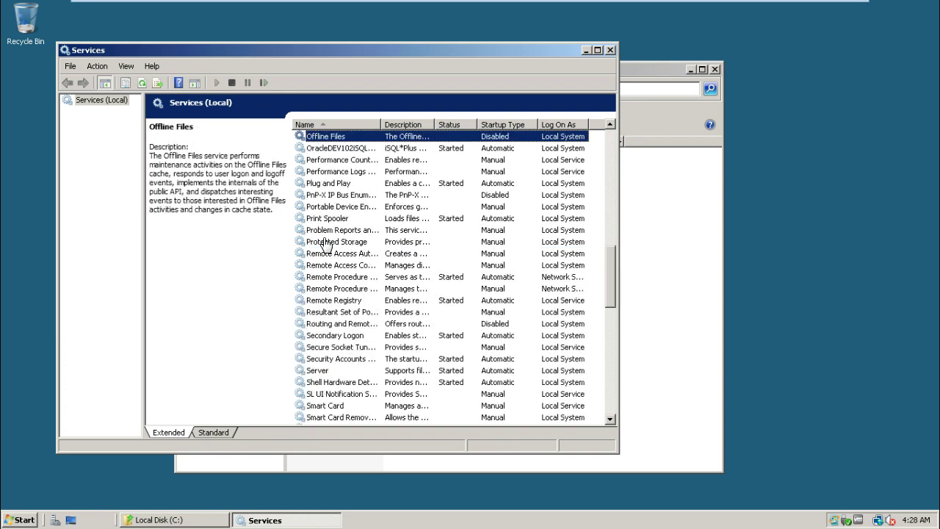
double_click(409, 51)
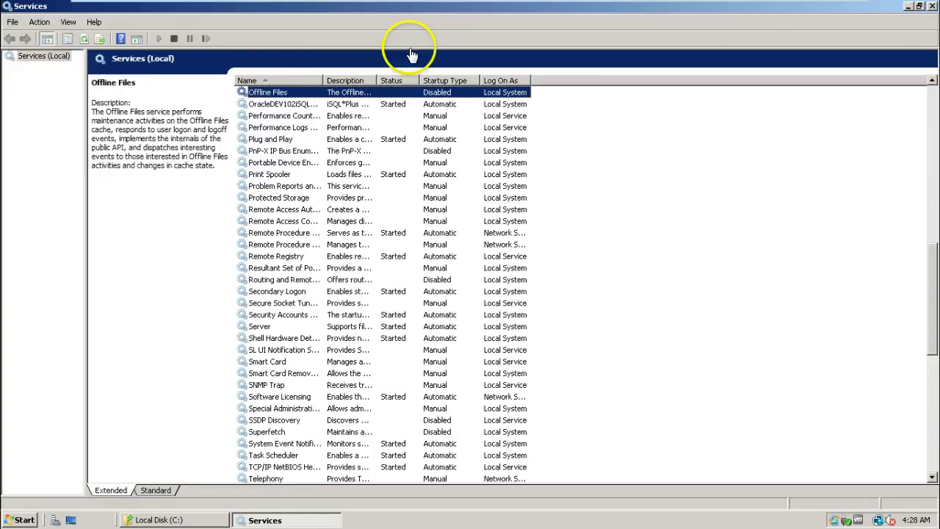
double_click(325, 81)
click(325, 103)
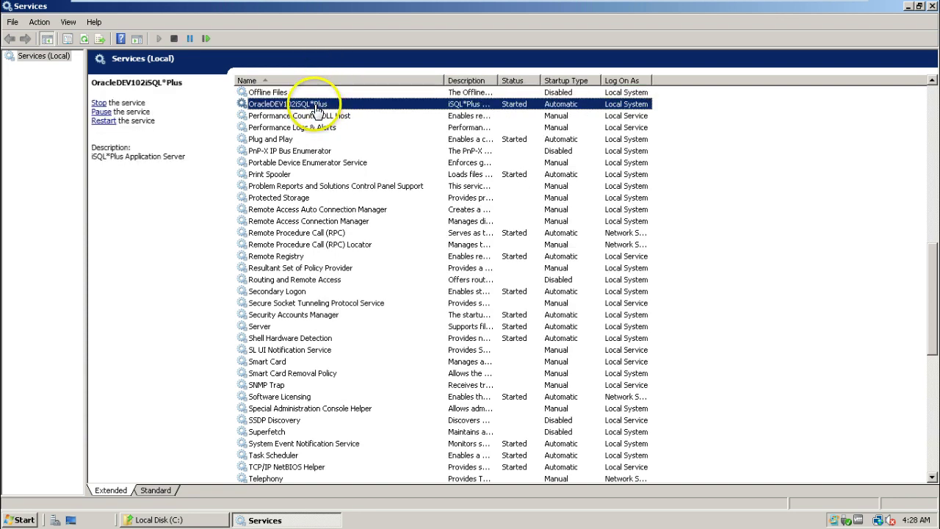
right_click(329, 111)
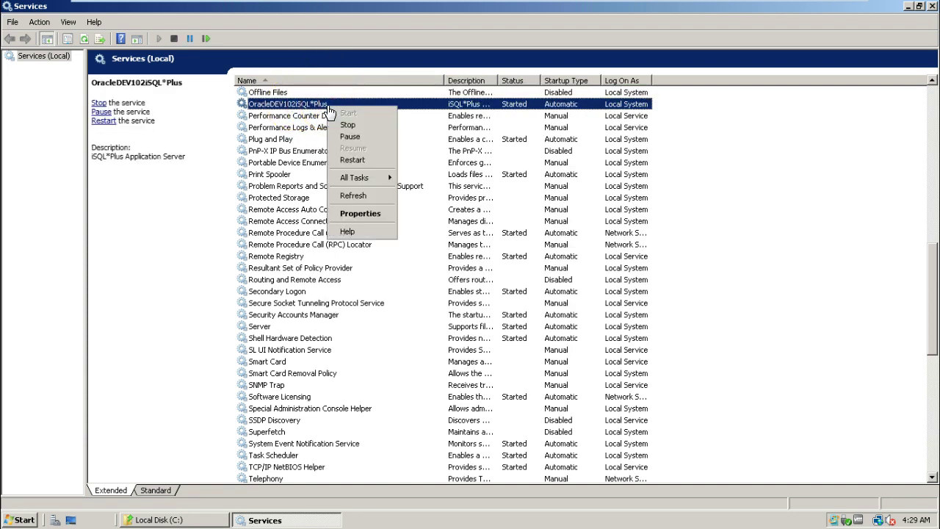
click(348, 124)
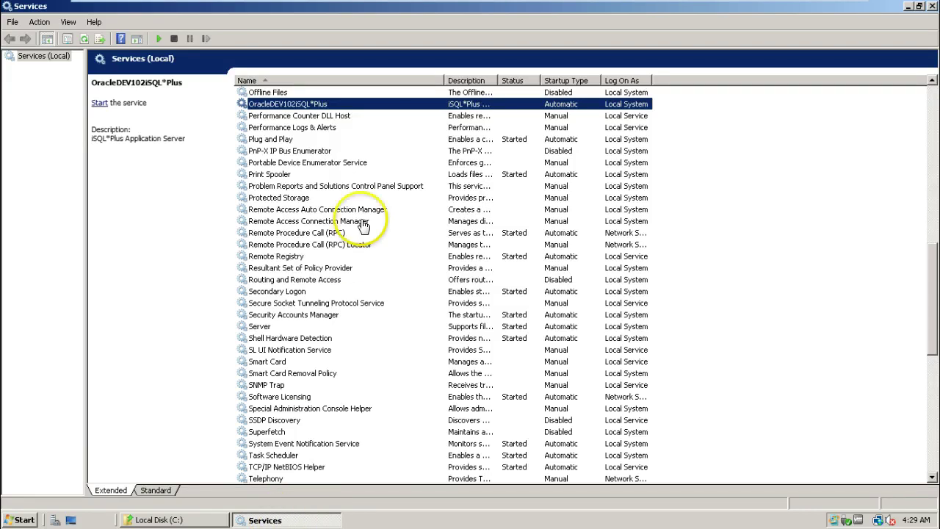
Step: Switch to the file browser, go to C:\dump\Oracle10G\Patch and widen the Name column to fit the full folder name
click(297, 520)
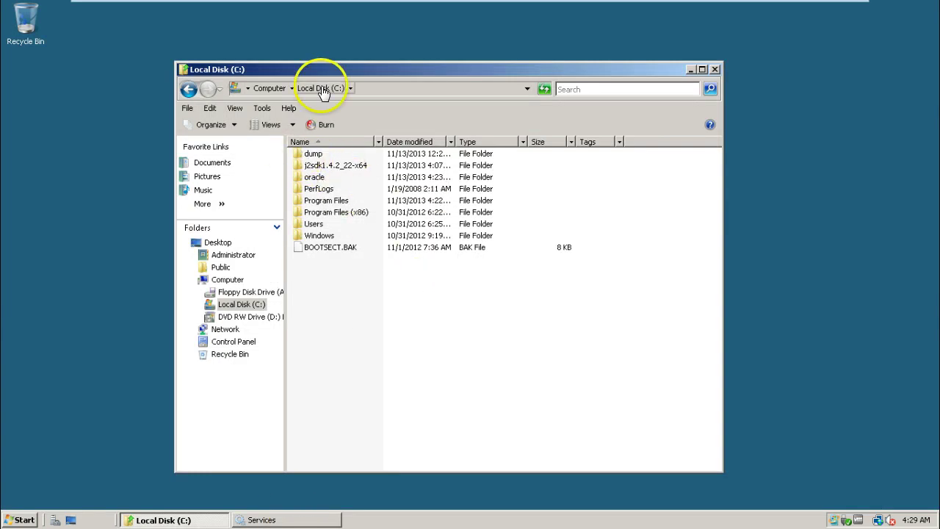
double_click(307, 153)
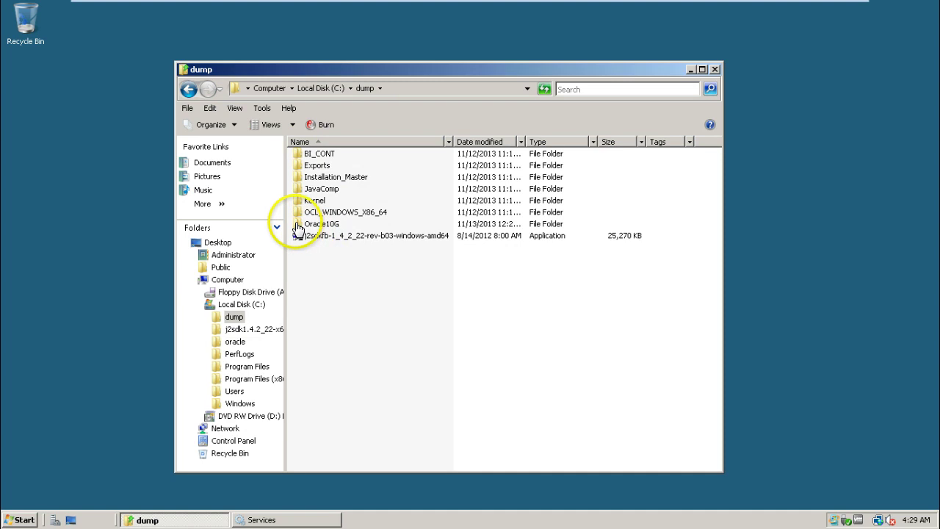
double_click(298, 225)
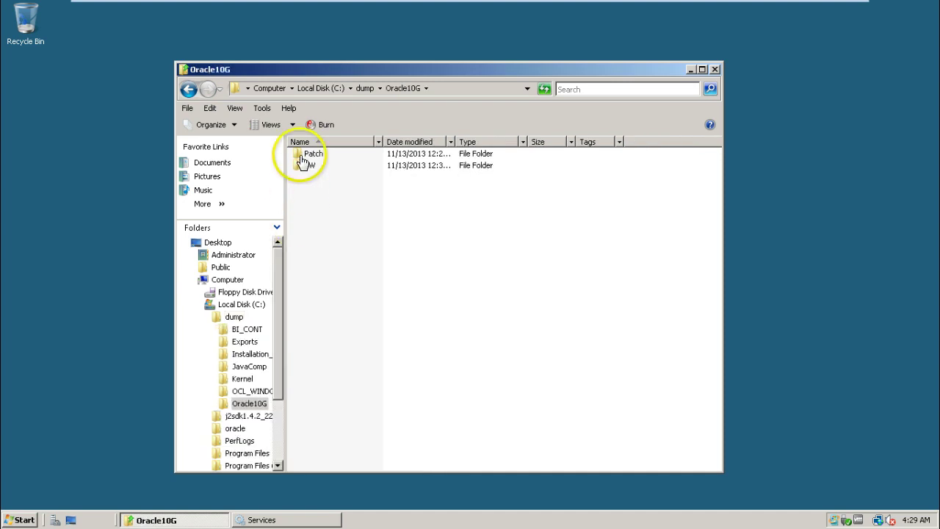
double_click(301, 156)
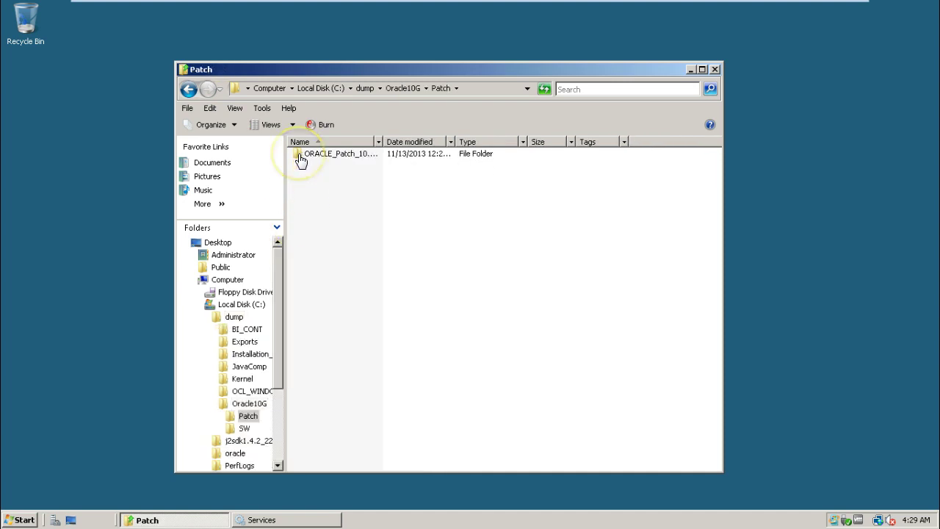
double_click(383, 141)
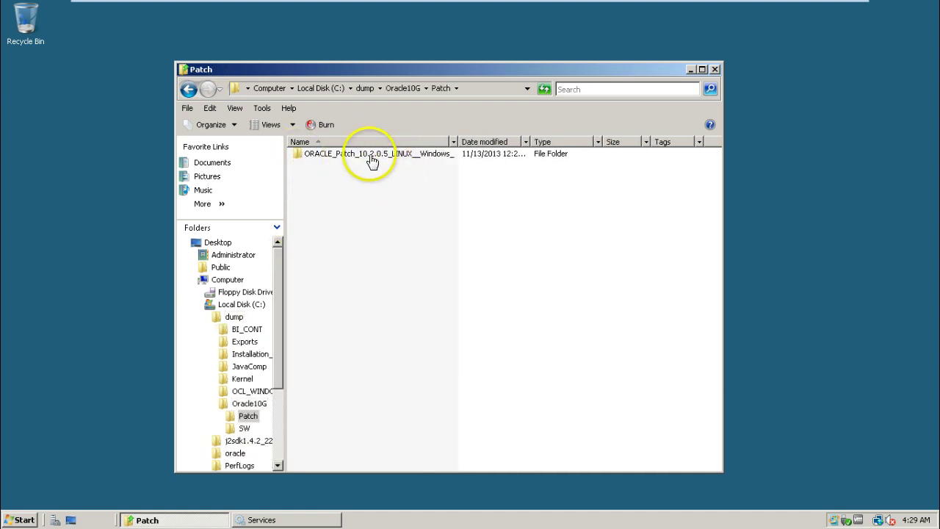
Step: Launch the setup application from ORACLE_Patch_10.2.0.5_LINUX__Windows_\WINDOWS_X86_64\Disk1 and proceed past the installer's Welcome page
click(365, 160)
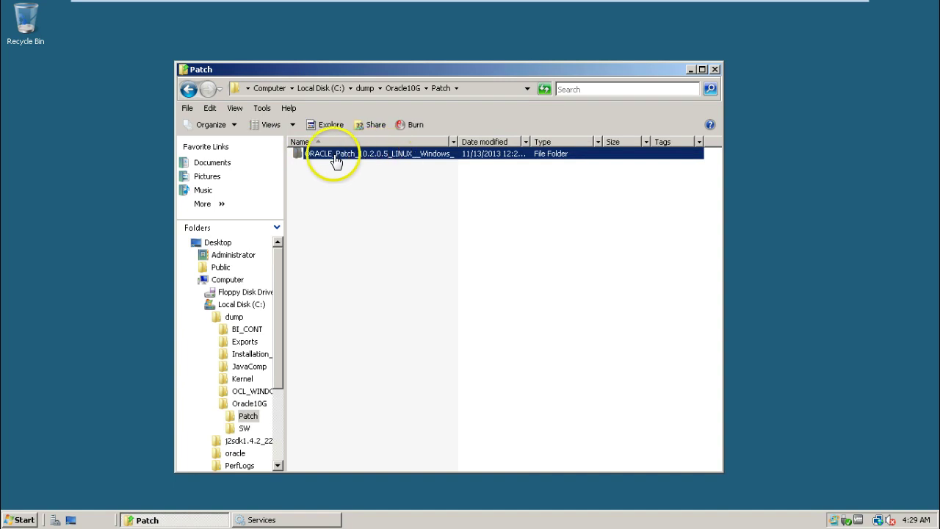
double_click(297, 157)
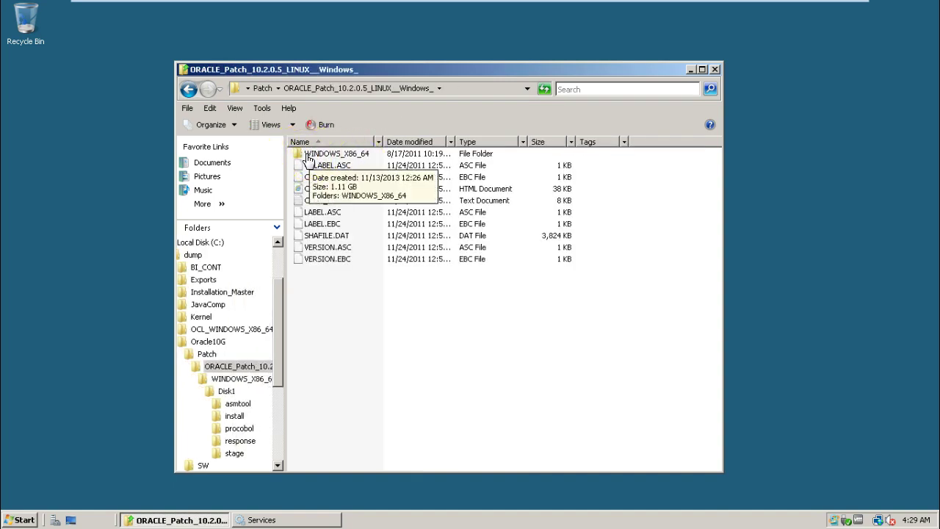
double_click(338, 155)
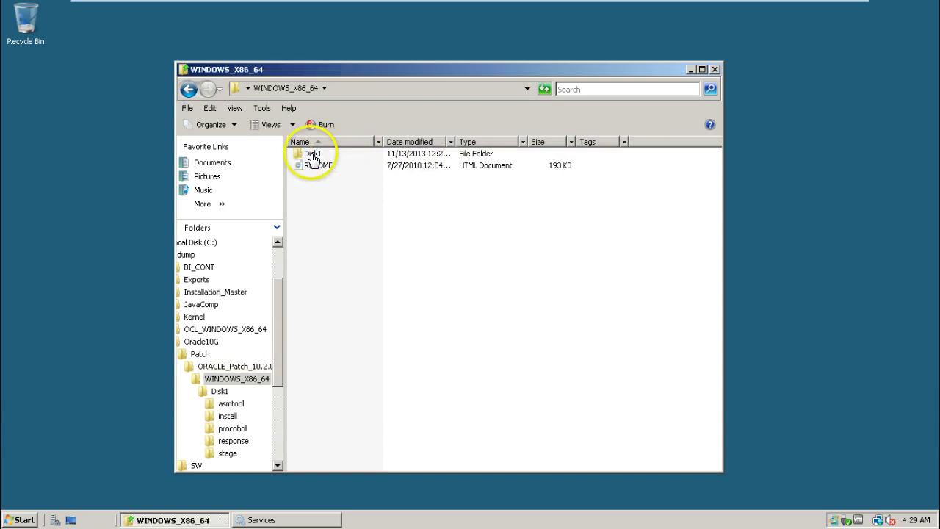
double_click(312, 156)
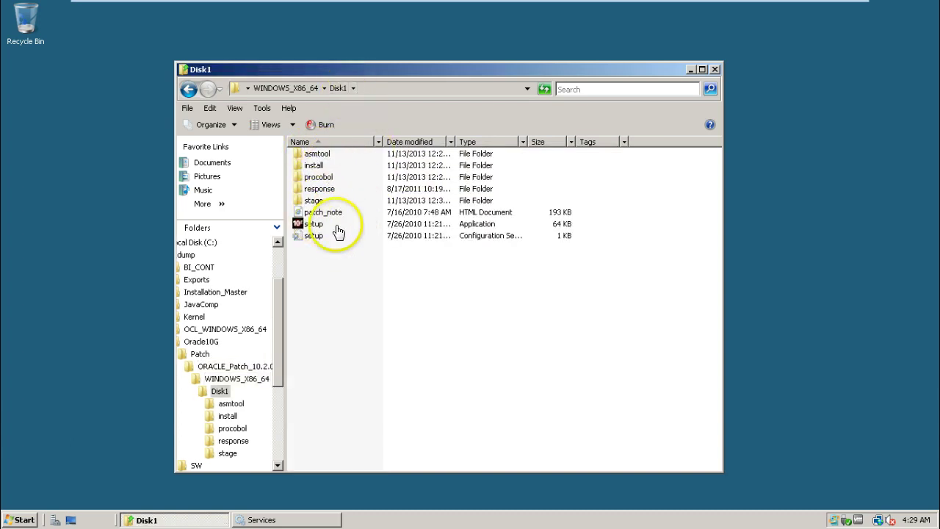
double_click(298, 223)
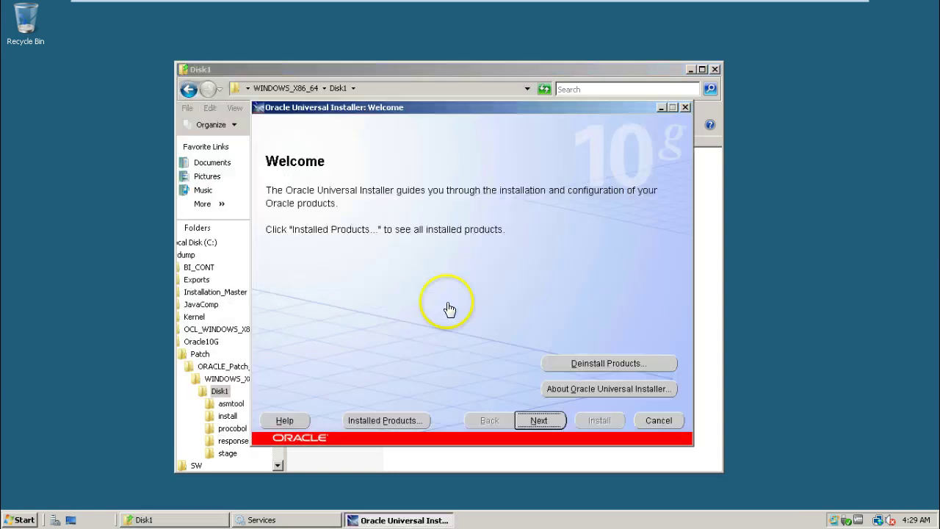
click(533, 424)
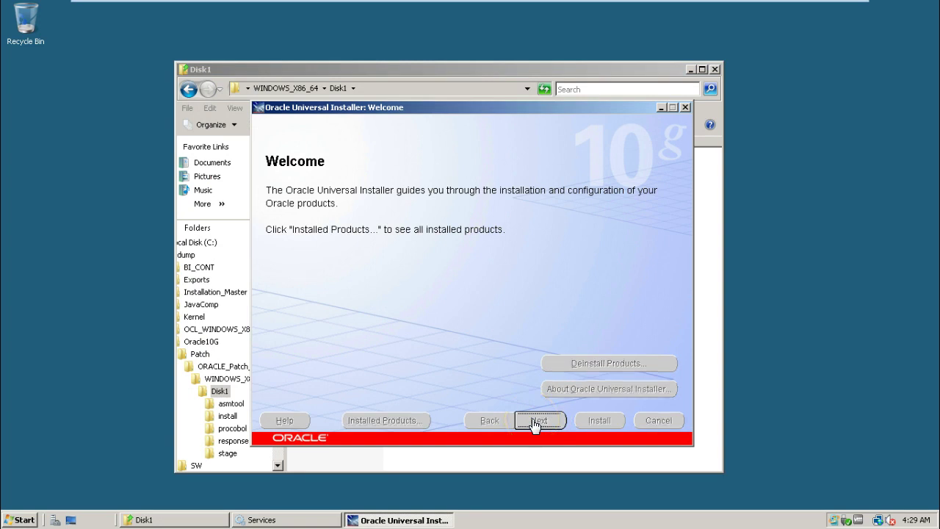
click(517, 307)
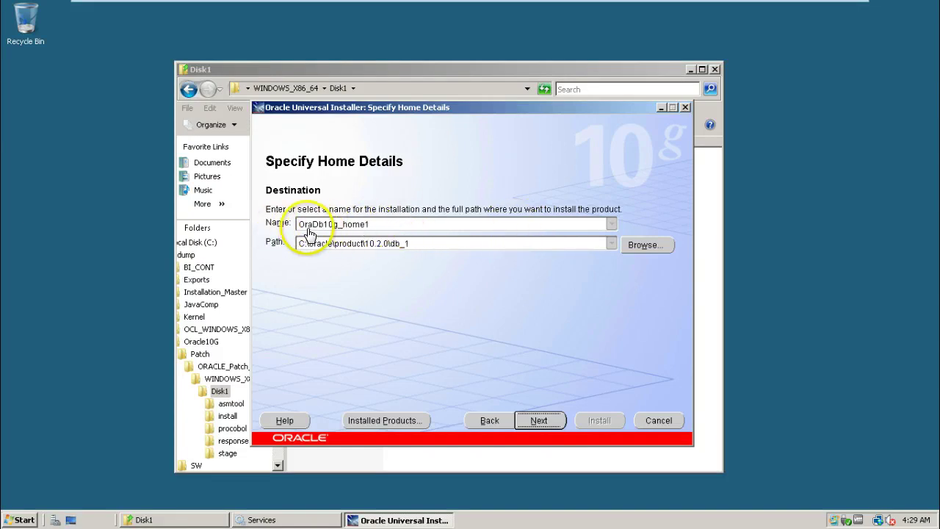
Step: Check the existing Oracle home folder at C:\oracle\DEV\102 in a new file browser window, and minimize it
click(14, 519)
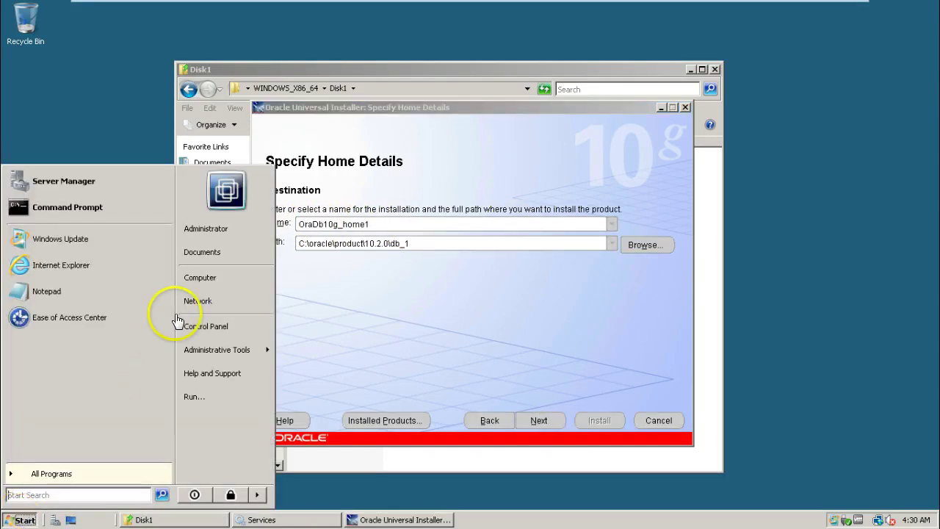
click(185, 276)
click(332, 189)
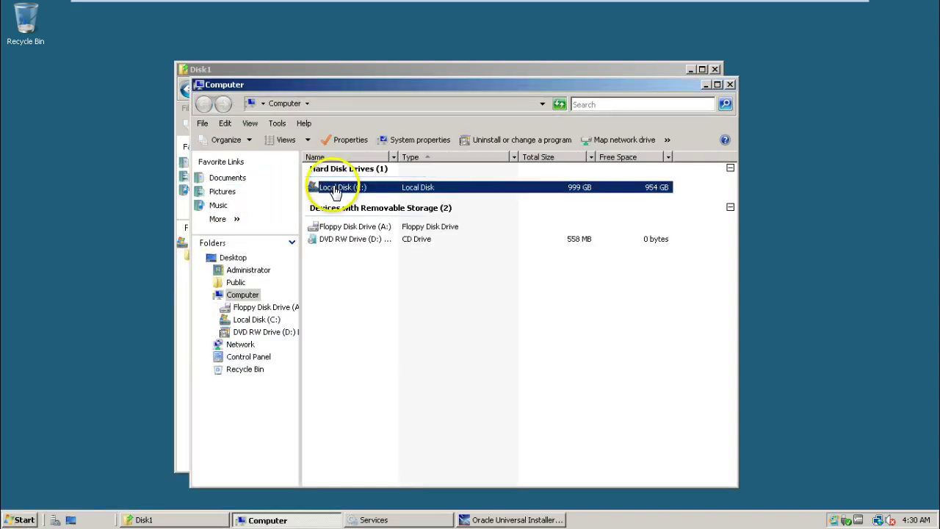
double_click(335, 189)
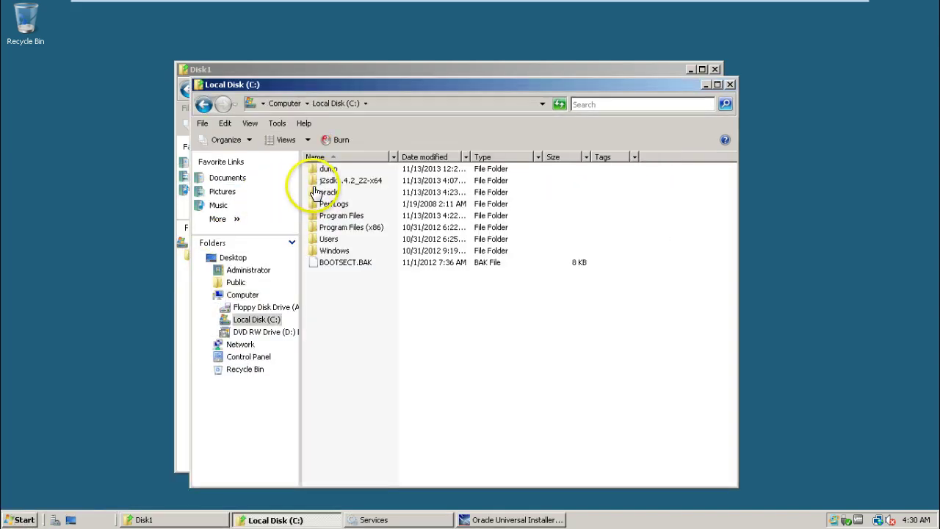
click(316, 192)
double_click(315, 192)
double_click(319, 171)
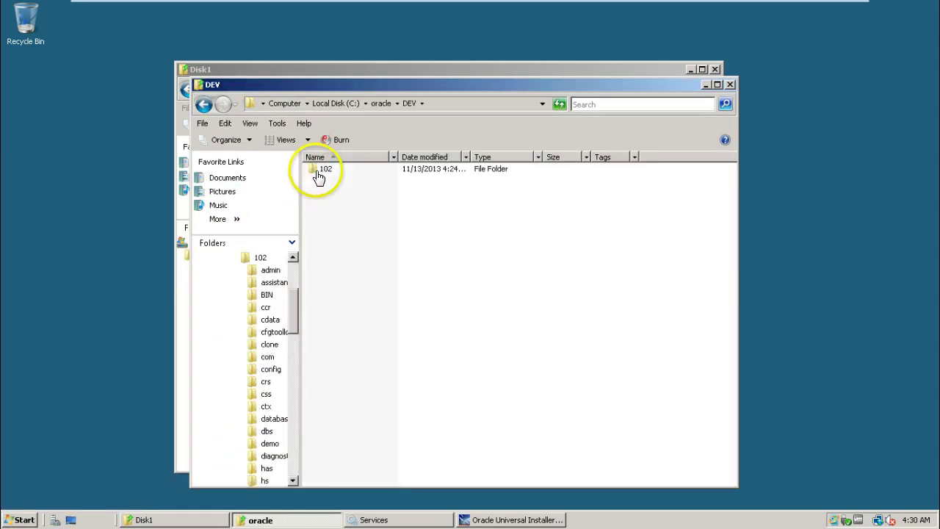
double_click(325, 169)
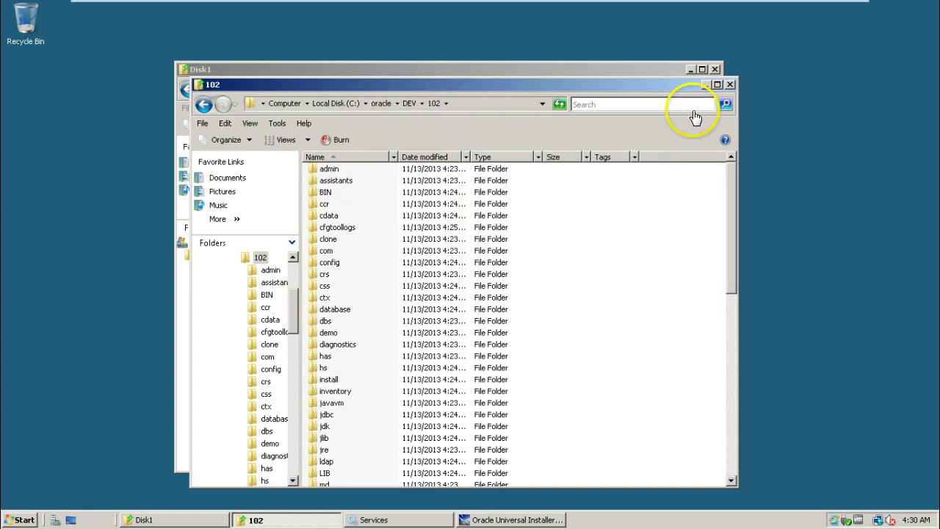
click(705, 86)
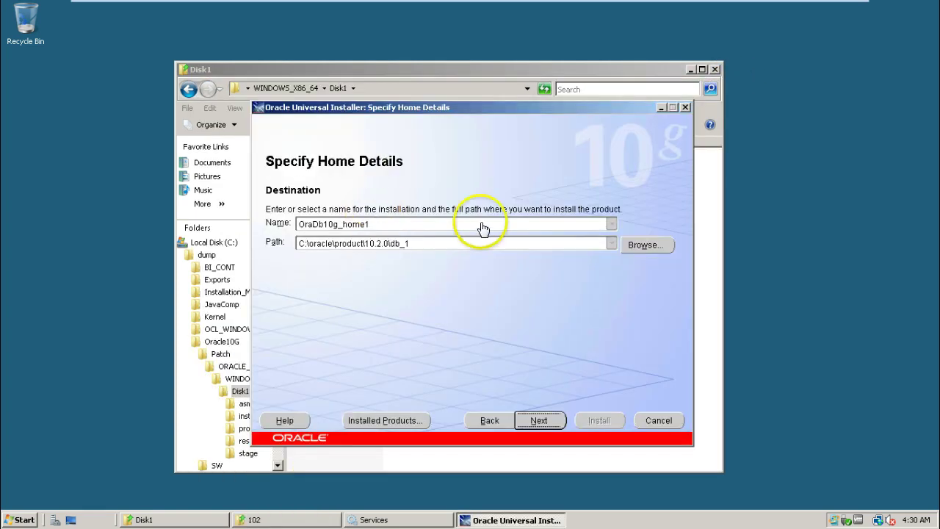
Step: Choose the existing home DEV102 with path C:\oracle\DEV\102 as the patch installation destination
click(612, 224)
click(321, 230)
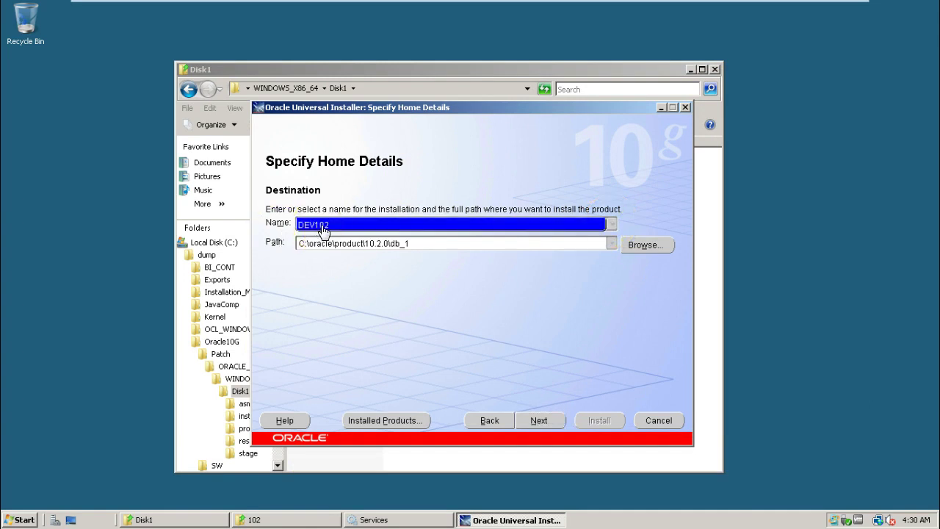
click(323, 231)
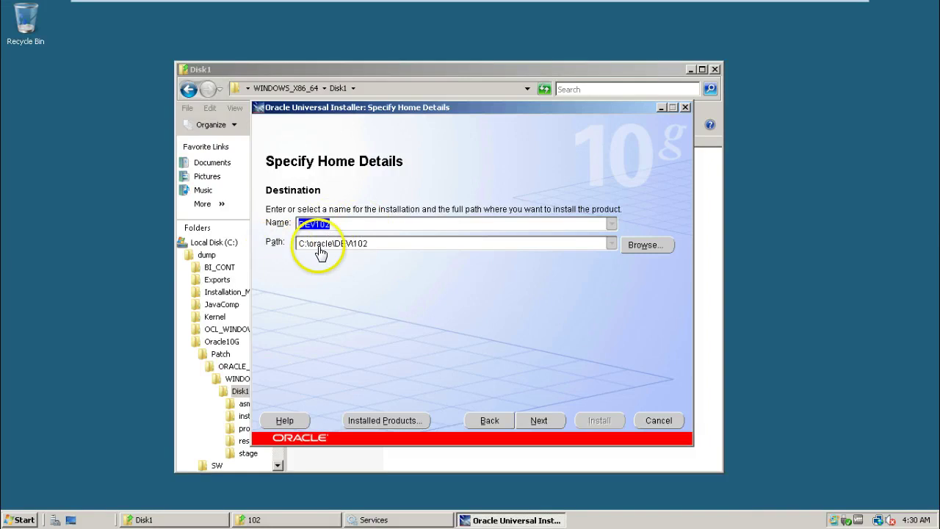
click(321, 249)
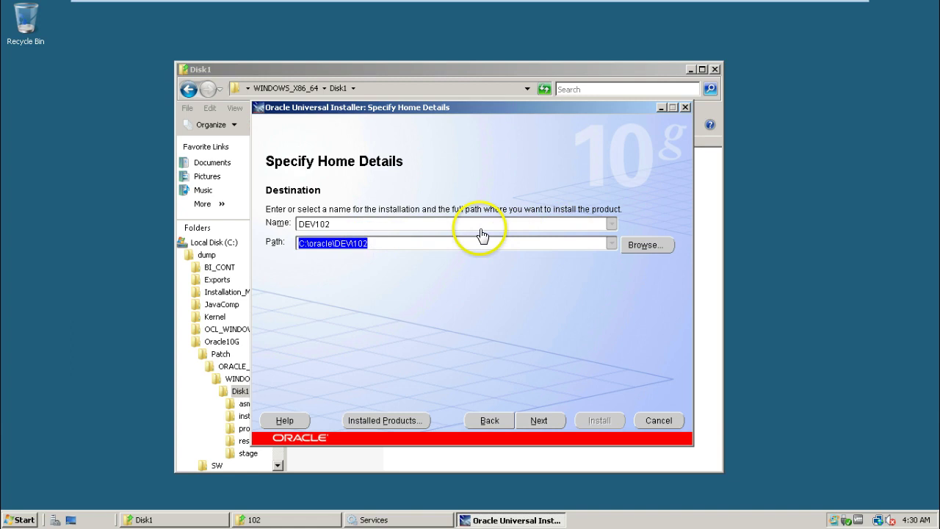
click(588, 226)
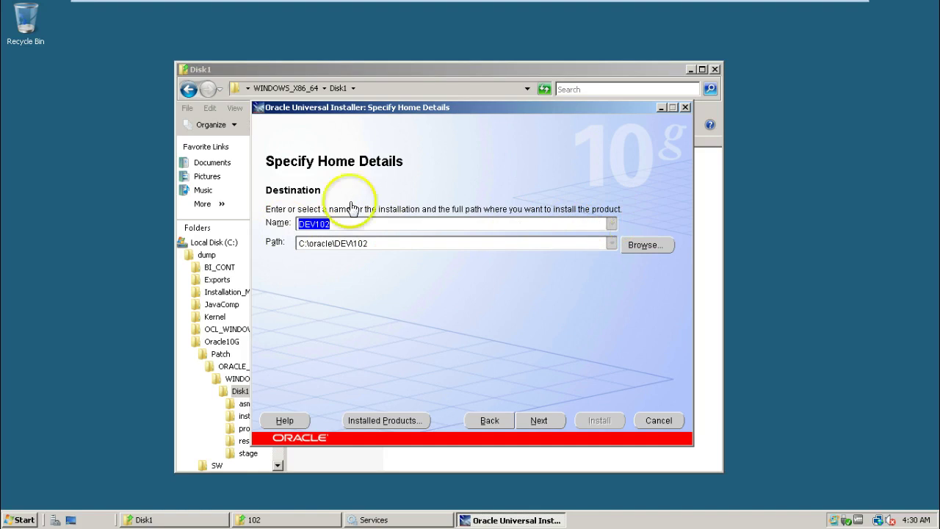
Step: Proceed past the home details, decline security updates via My Oracle Support, and confirm continuing without an email address
click(540, 423)
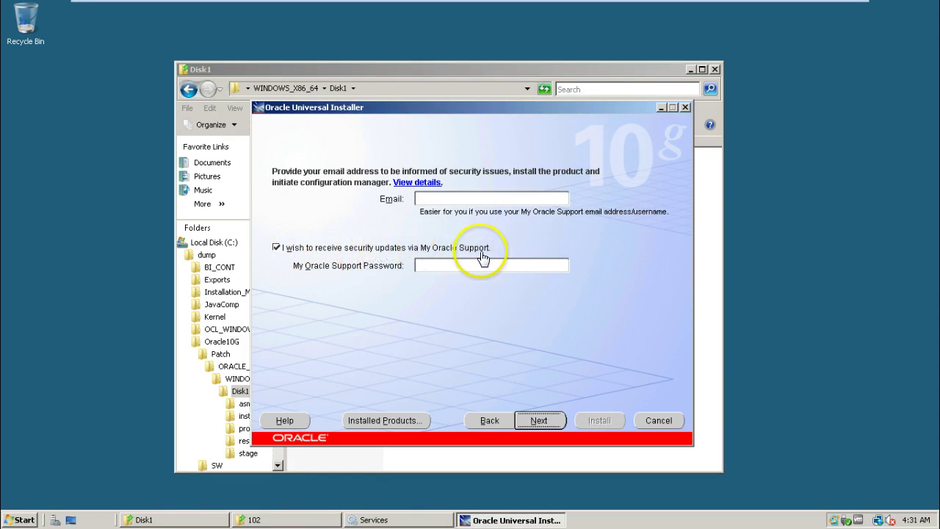
click(276, 248)
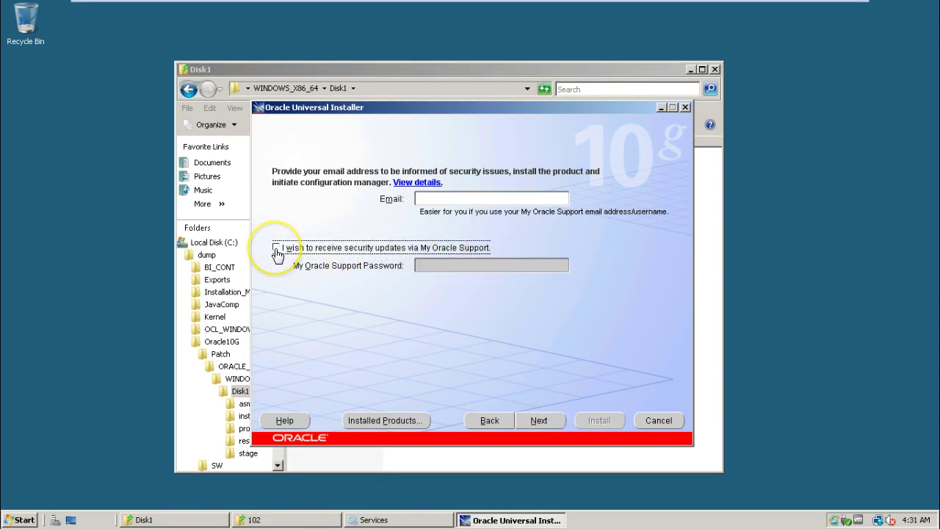
click(537, 422)
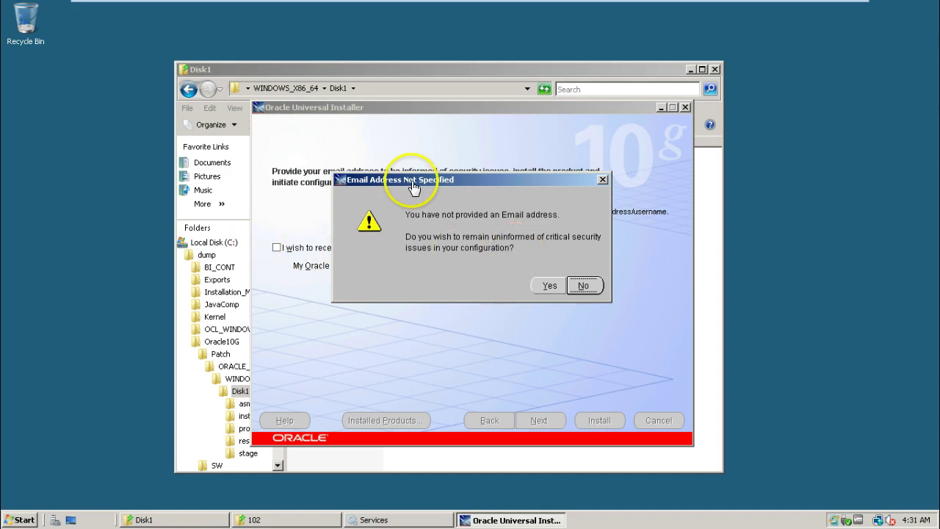
click(549, 289)
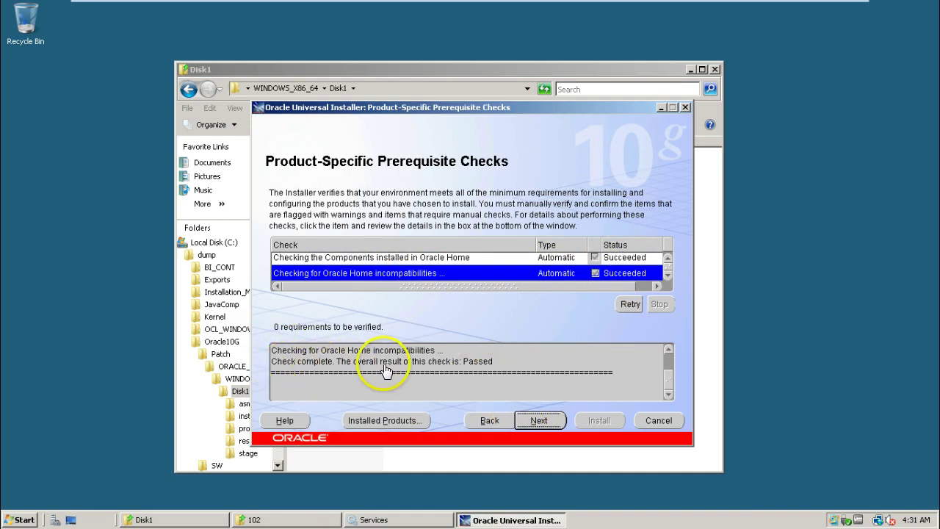
Step: Continue past the prerequisite checks, install Oracle Database 10g Release 2 Patch Set 4 10.2.0.5.0, and exit the installer when it finishes
click(539, 423)
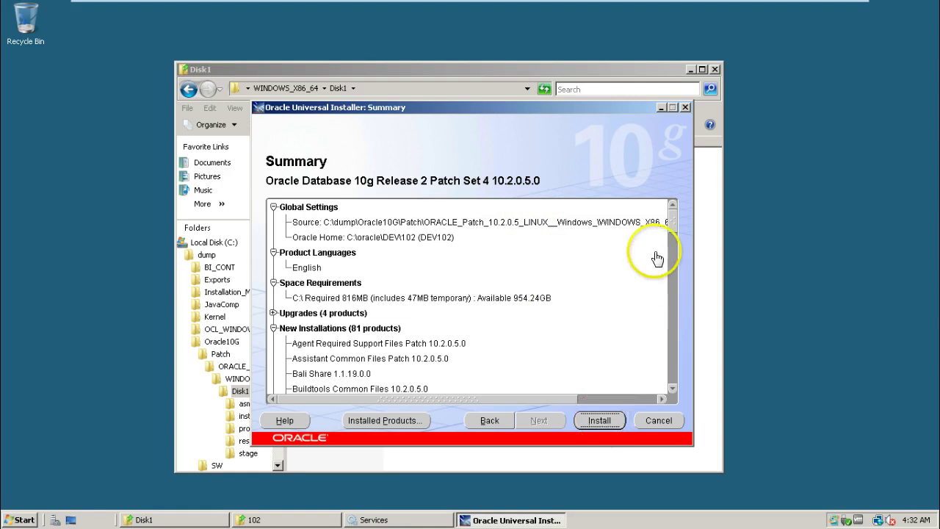
click(599, 421)
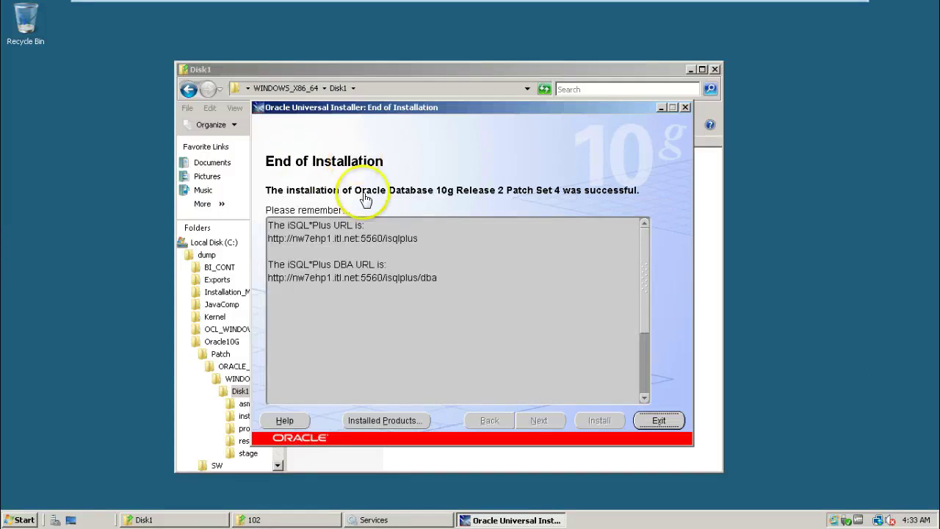
click(658, 422)
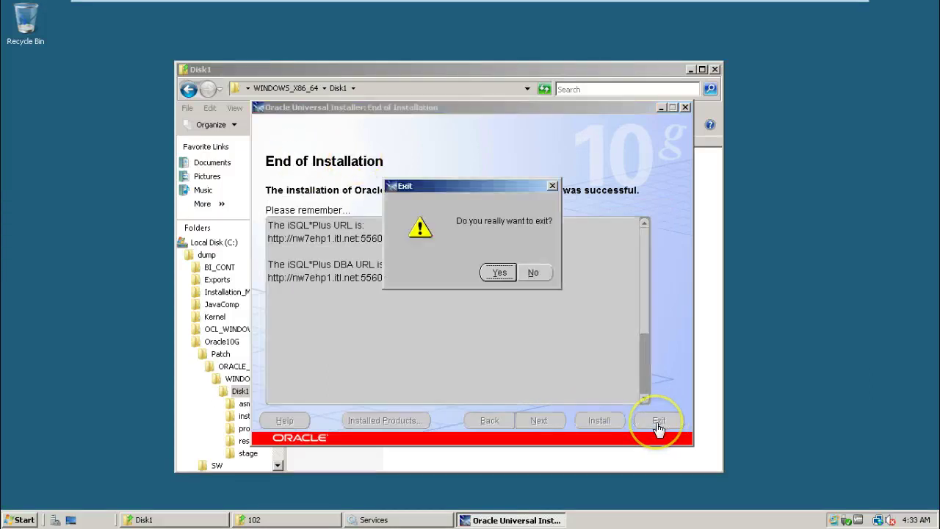
click(500, 273)
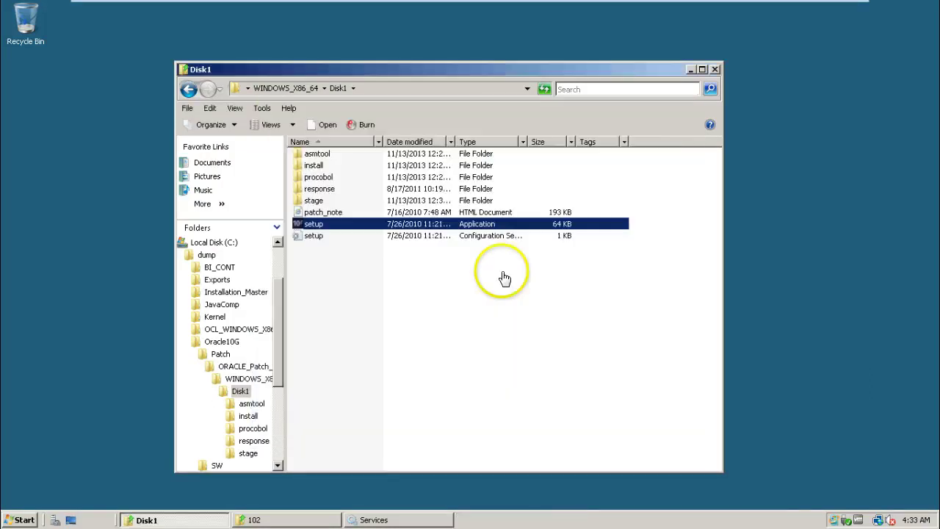
Step: Close the Disk1 folder window and start the OracleDEV102iSQL*Plus service in the Services console
click(715, 70)
click(301, 520)
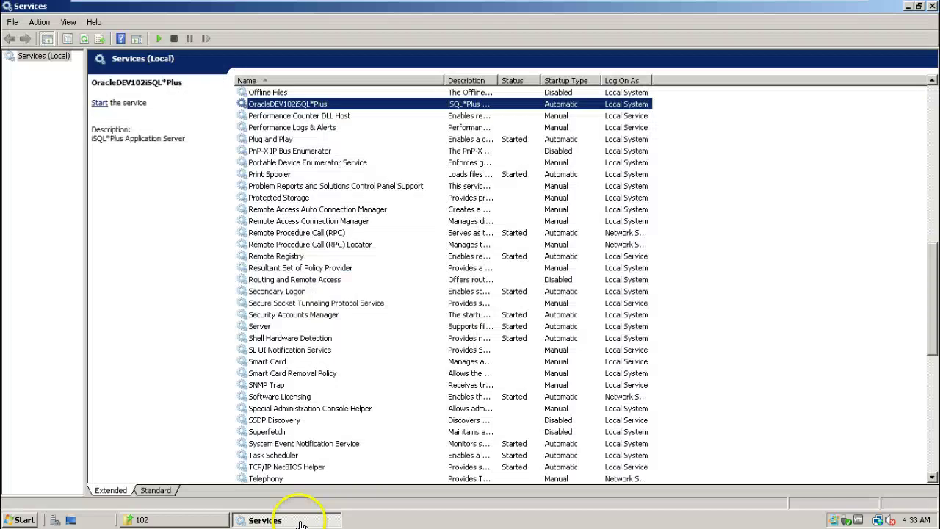
right_click(288, 111)
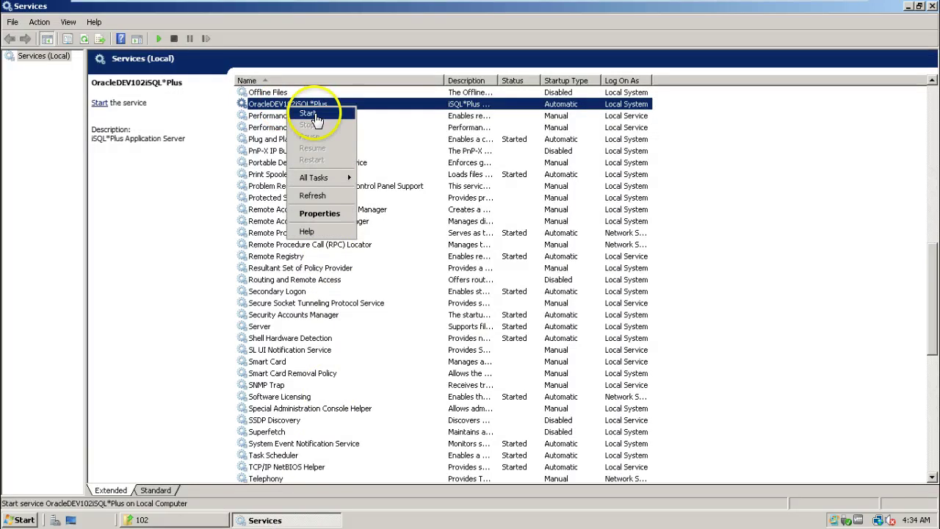
click(312, 113)
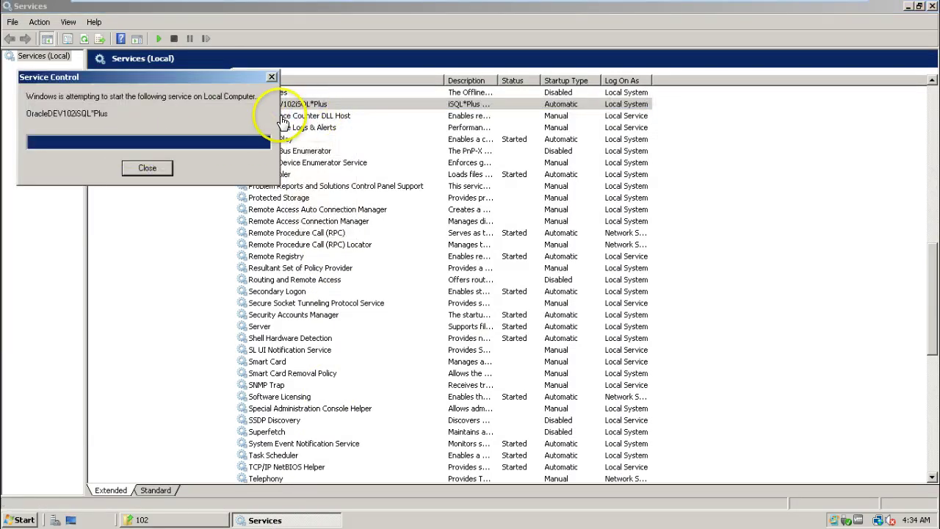
Step: Close the Services console and the 102 folder window
click(314, 519)
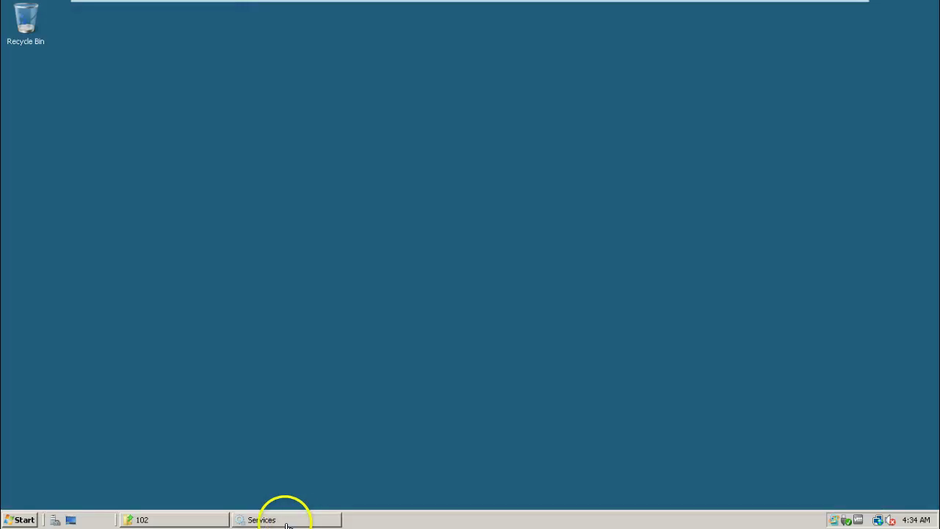
right_click(294, 513)
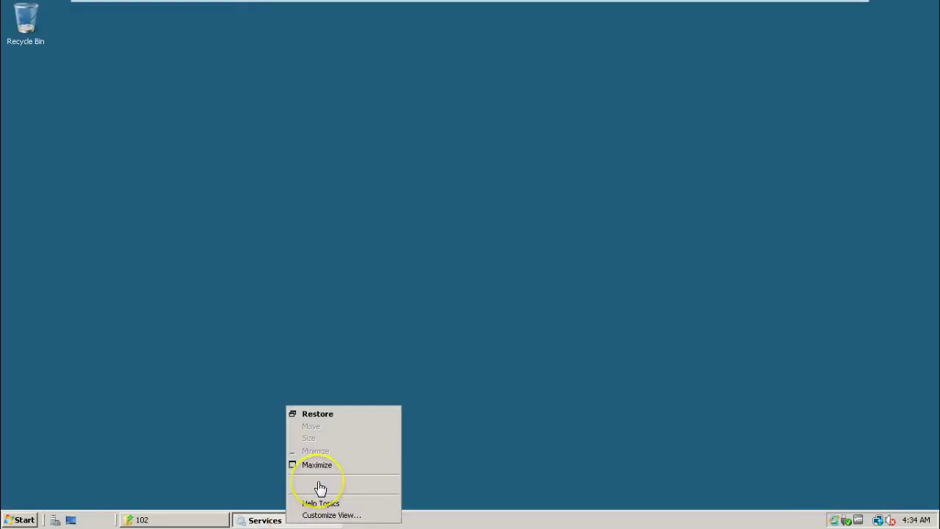
click(319, 485)
right_click(175, 521)
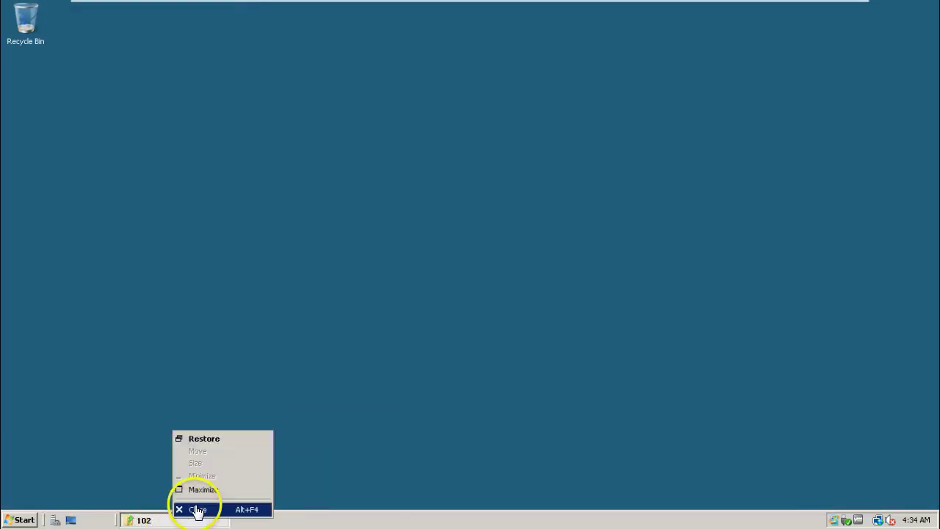
click(196, 506)
Step: Open a Command Prompt, run sqlplus /nolog to check the SQL*Plus release, and leave SQL*Plus with exit
click(24, 520)
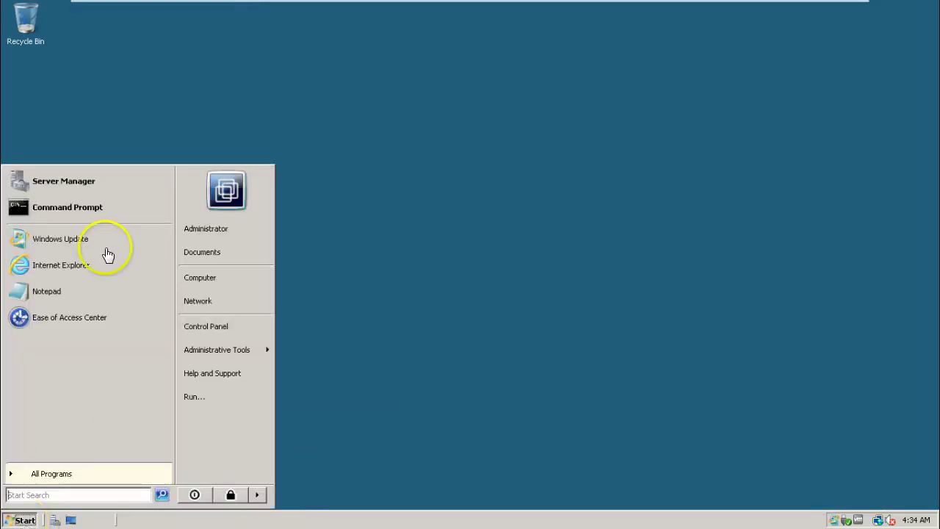
click(105, 208)
click(301, 213)
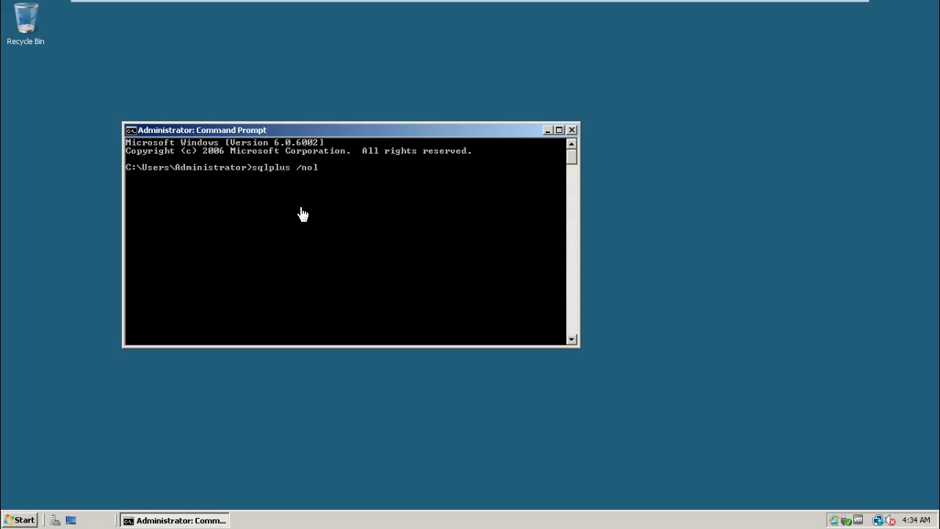
text(sqlplus /nolog)
key(Return)
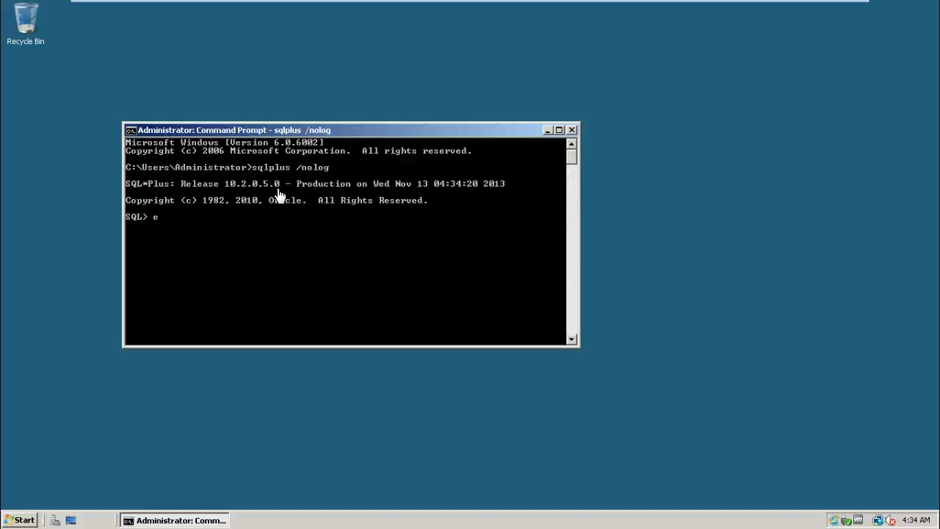
text(t)
key(Return)
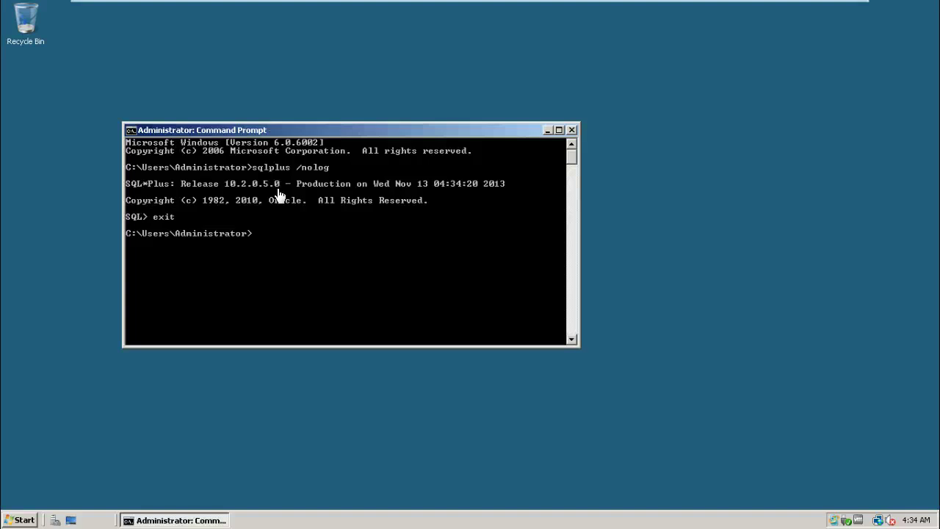